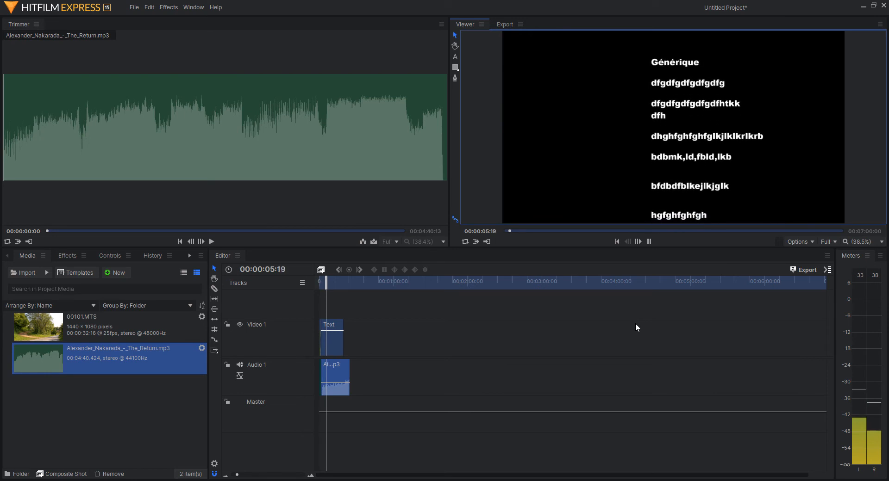
Stop the playback and delete the existing Text clip from the Video 1 track.
{"action": "left_click", "coordinate": [649, 242]}
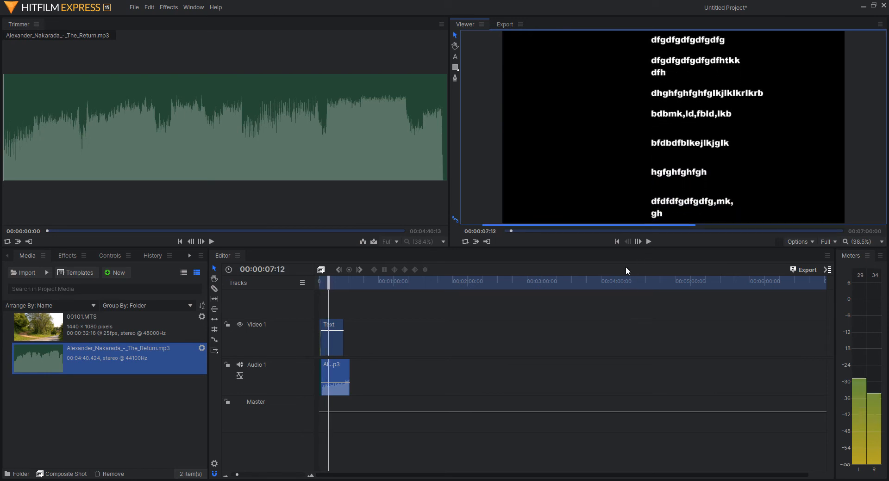
{"action": "left_click", "coordinate": [310, 475]}
{"action": "left_click", "coordinate": [310, 475]}
{"action": "left_click", "coordinate": [310, 475]}
{"action": "left_click", "coordinate": [310, 475]}
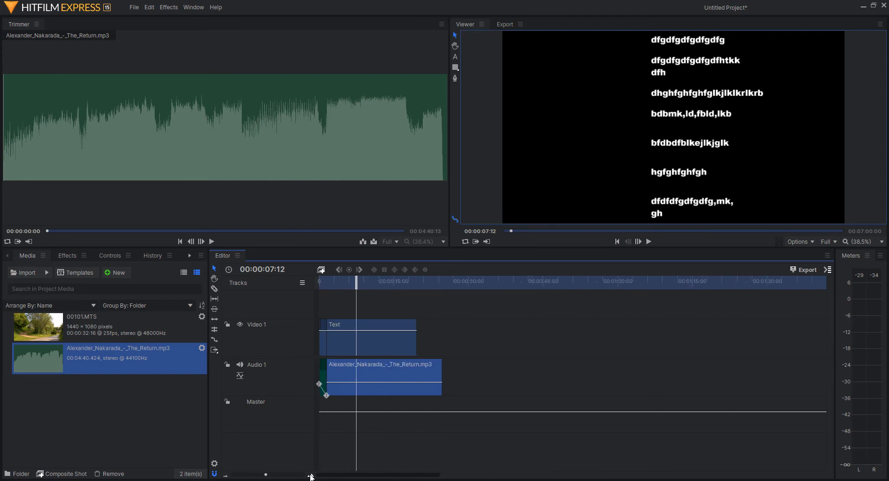
{"action": "left_click", "coordinate": [310, 475]}
{"action": "left_click", "coordinate": [310, 475]}
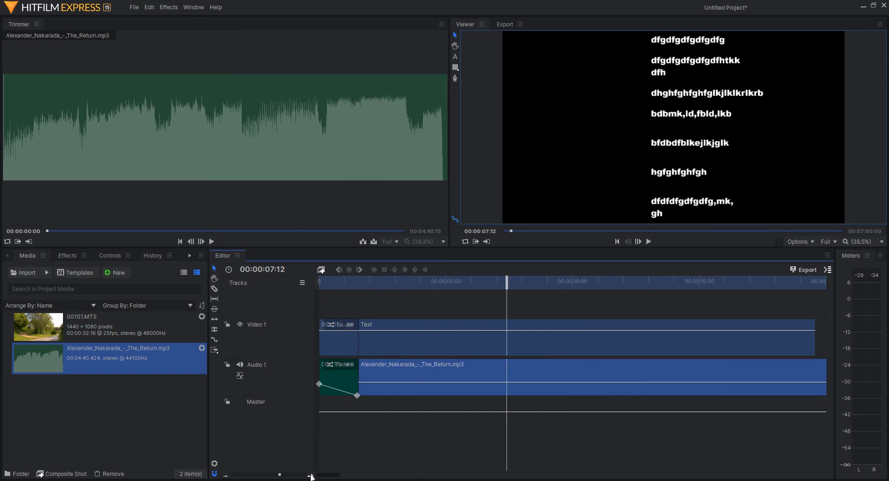
{"action": "left_click", "coordinate": [226, 476]}
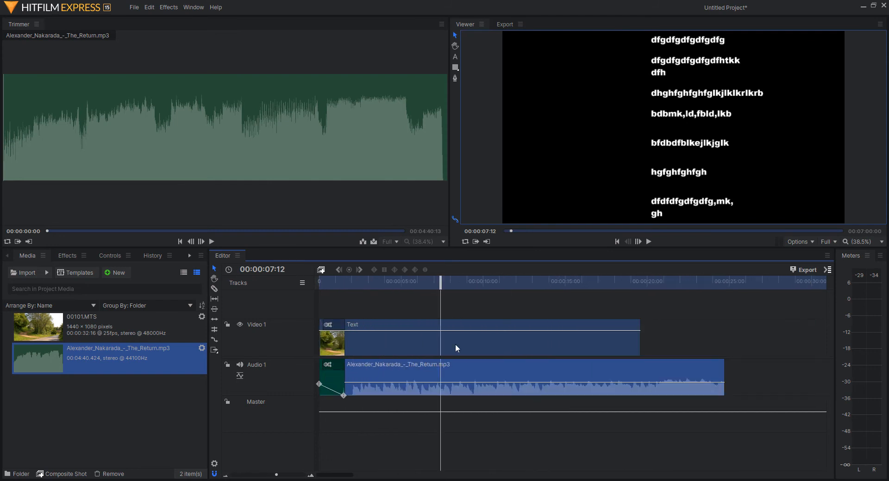
{"action": "left_click", "coordinate": [470, 324]}
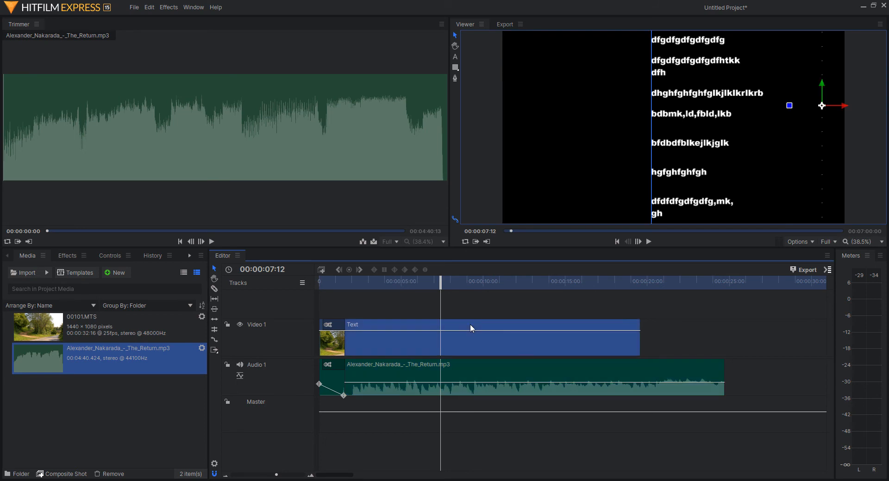
{"action": "key", "text": "Delete"}
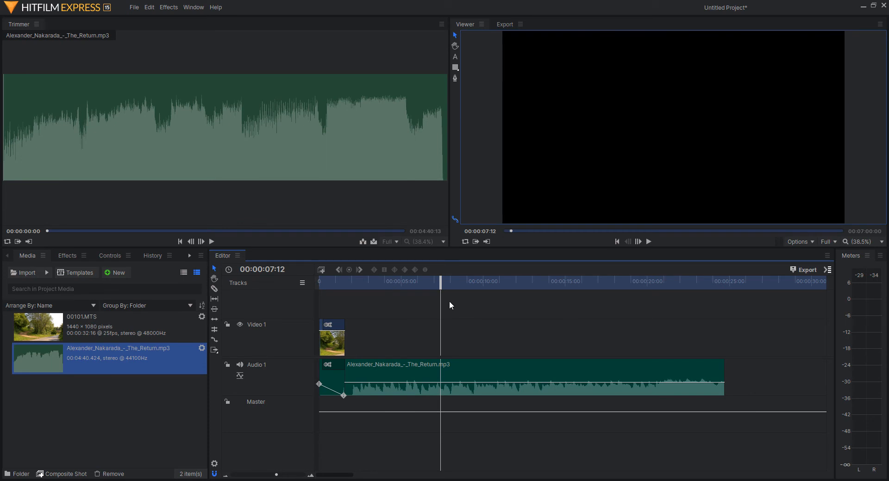
Draw a text box covering the whole frame at 00:00:01:17, where the 00101.MTS clip ends.
{"action": "left_click_drag", "start_coordinate": [431, 280], "coordinate": [346, 289]}
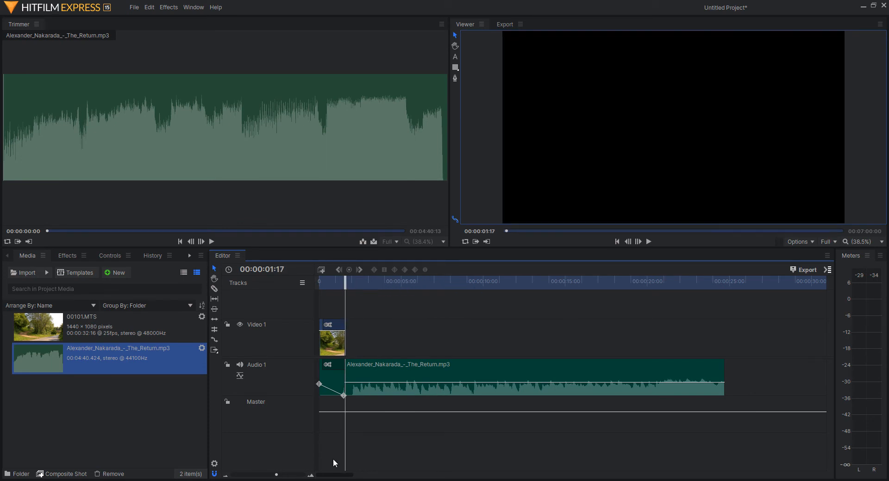
{"action": "left_click", "coordinate": [310, 476]}
{"action": "left_click", "coordinate": [309, 475]}
{"action": "left_click", "coordinate": [310, 475]}
{"action": "left_click", "coordinate": [311, 474]}
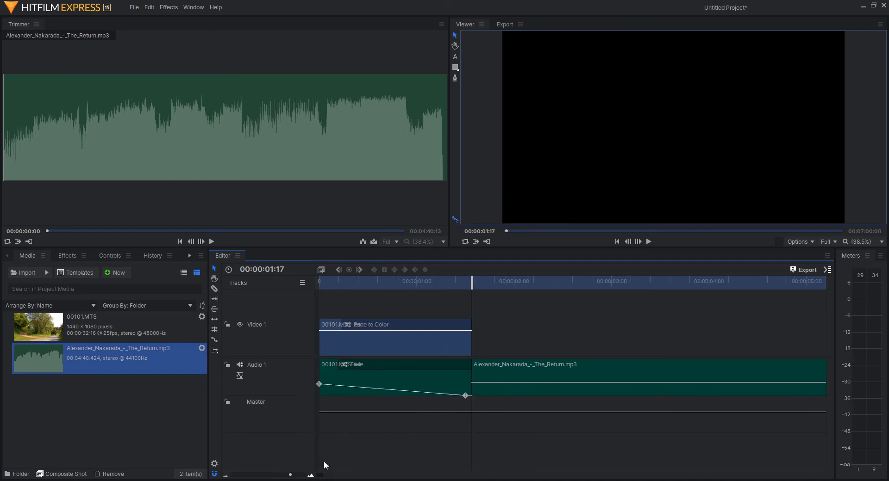
{"action": "left_click_drag", "start_coordinate": [472, 283], "coordinate": [472, 283]}
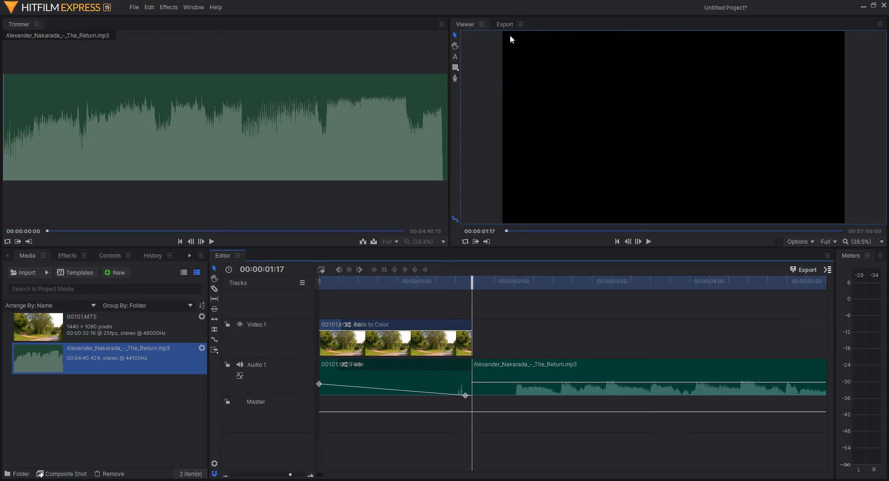
{"action": "left_click", "coordinate": [456, 57]}
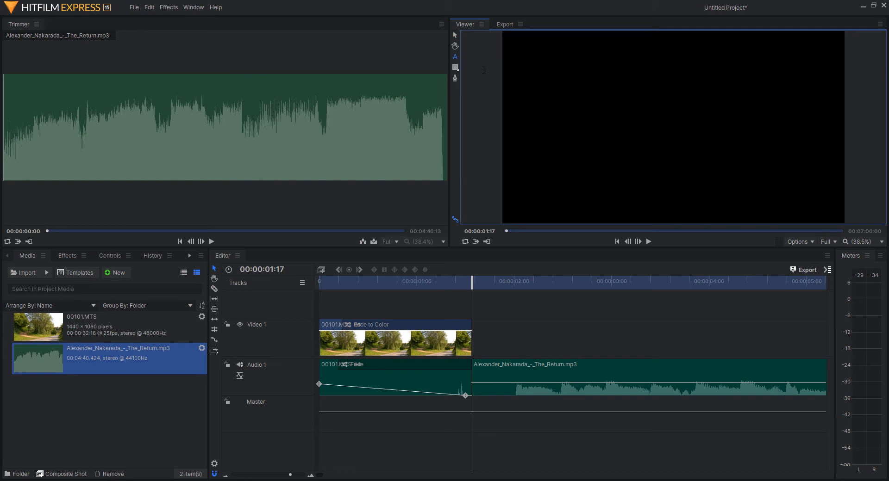
{"action": "left_click_drag", "start_coordinate": [505, 34], "coordinate": [845, 222]}
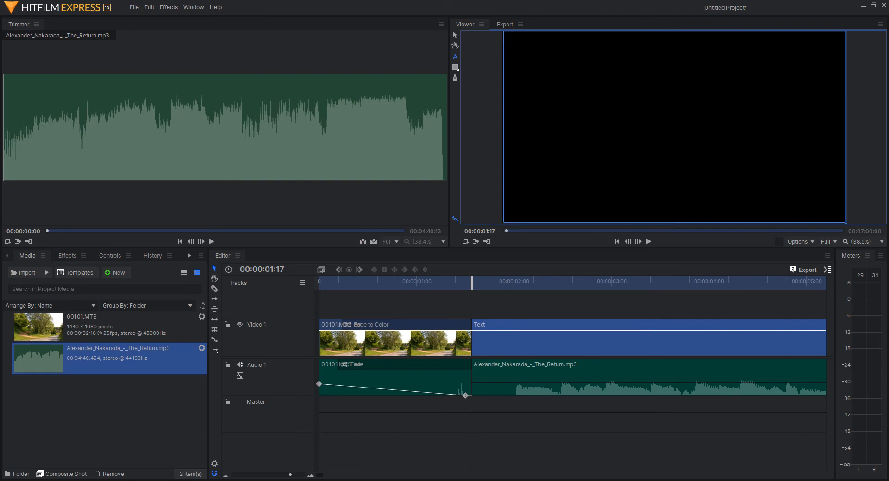
Enter the heading "Générique" and the credit lines "dfmldfgmlkdfgmlkdf" and "dfgdfgdsfgsdf", separated by blank lines.
{"action": "type", "text": "Générique"}
{"action": "key", "text": "Return"}
{"action": "key", "text": "Return"}
{"action": "type", "text": "dfmldfgmlkdfgmlkdf"}
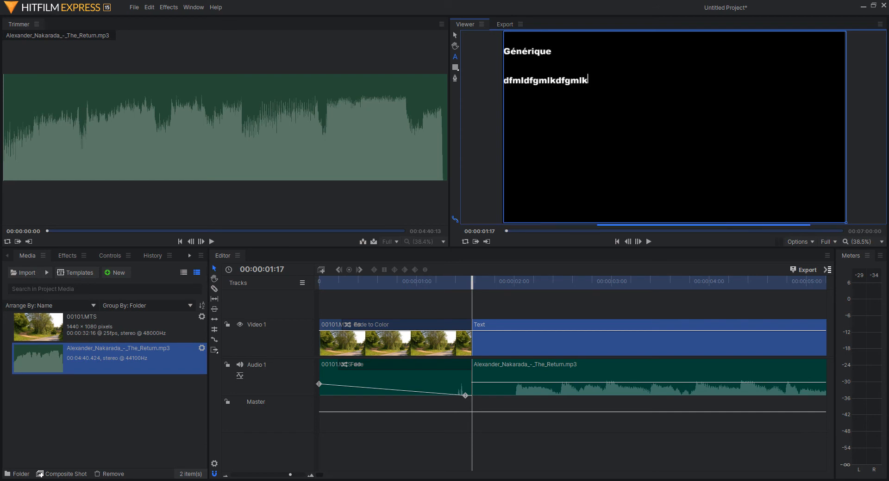
{"action": "key", "text": "Return"}
{"action": "key", "text": "Return"}
{"action": "type", "text": "dfgdf"}
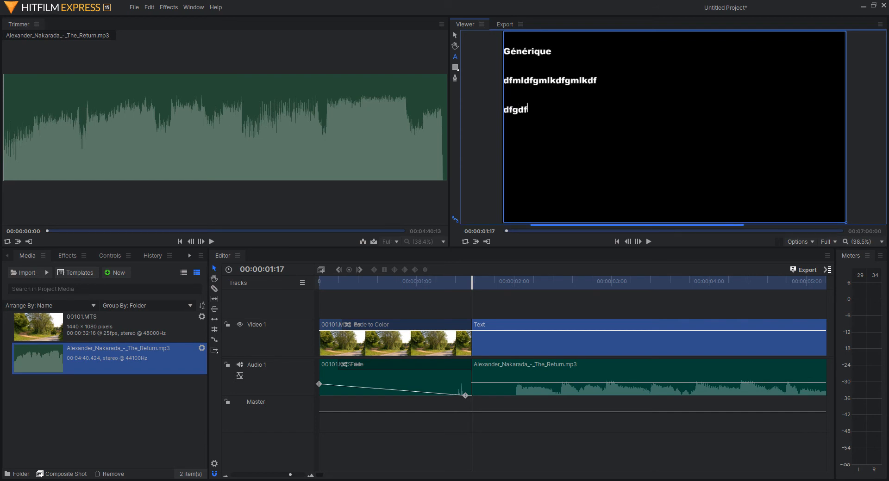
{"action": "type", "text": "gdsfgsdf"}
Add the spaced credit lines "dfgdfgdfgsdfgdfgsdfgmlkm", "dfgsdfmglkmlkdfg", "dfmgmldf" and "dsfgdfgmlmlk" below the existing text.
{"action": "key", "text": "Return"}
{"action": "key", "text": "Return"}
{"action": "key", "text": "Return"}
{"action": "type", "text": "dfg"}
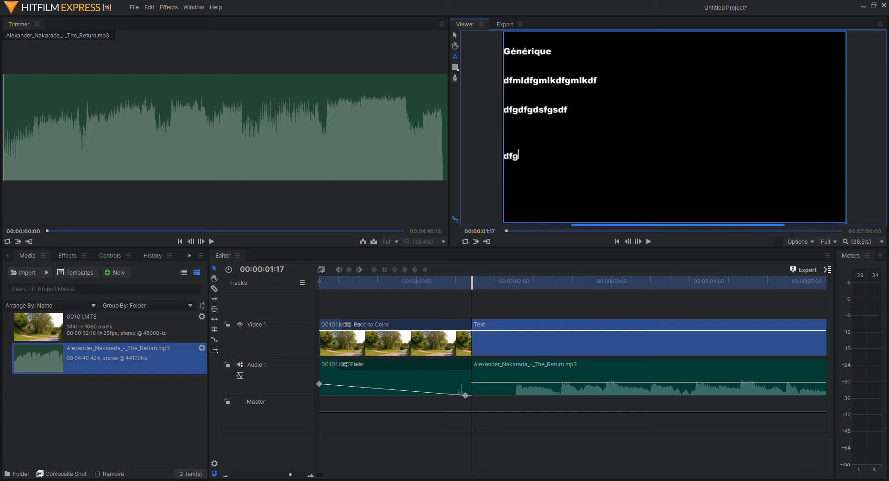
{"action": "type", "text": "dfgdfgsdfgdfgsdfgmlkm"}
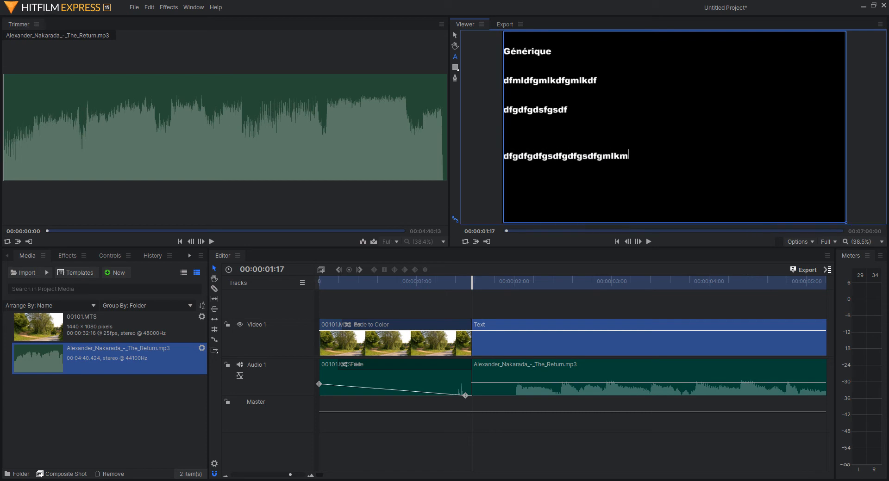
{"action": "key", "text": "Return"}
{"action": "type", "text": "dfgsdfmglkmlkdfg"}
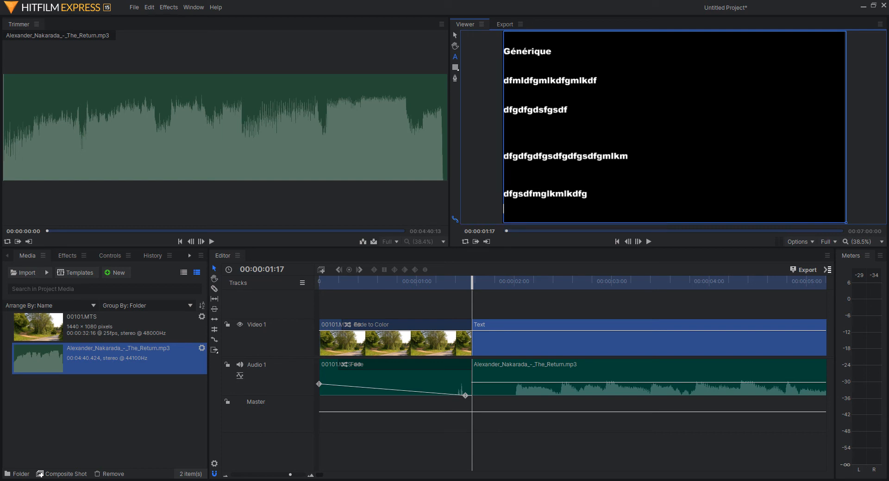
{"action": "key", "text": "Return"}
{"action": "type", "text": "dfmgmldf"}
Enlarge the text box so that it extends well below the lower edge of the frame.
{"action": "left_click", "coordinate": [881, 242]}
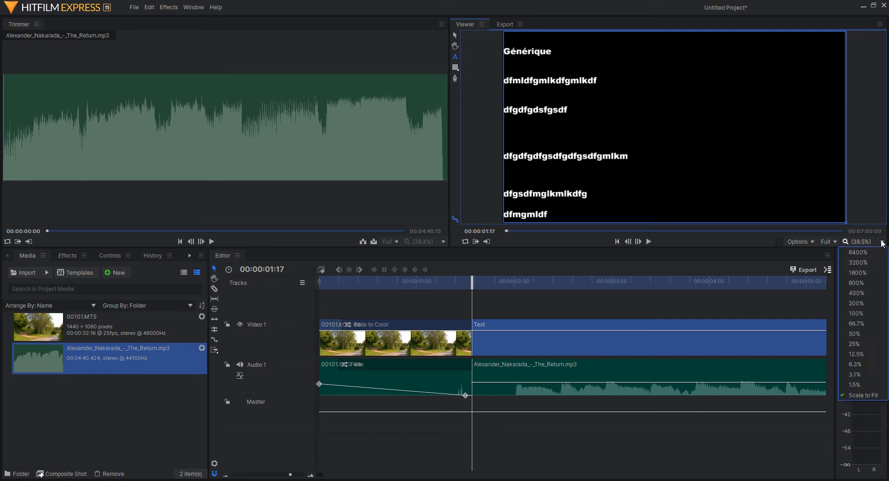
{"action": "left_click", "coordinate": [859, 355]}
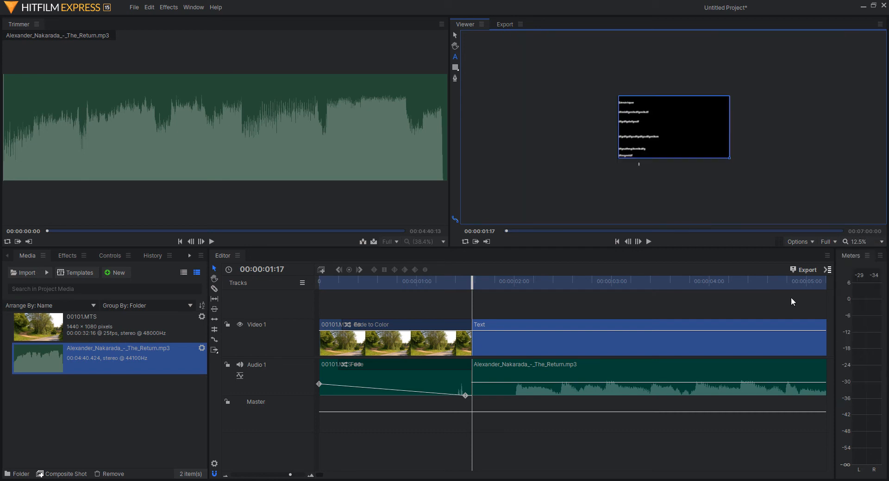
{"action": "left_click", "coordinate": [881, 241]}
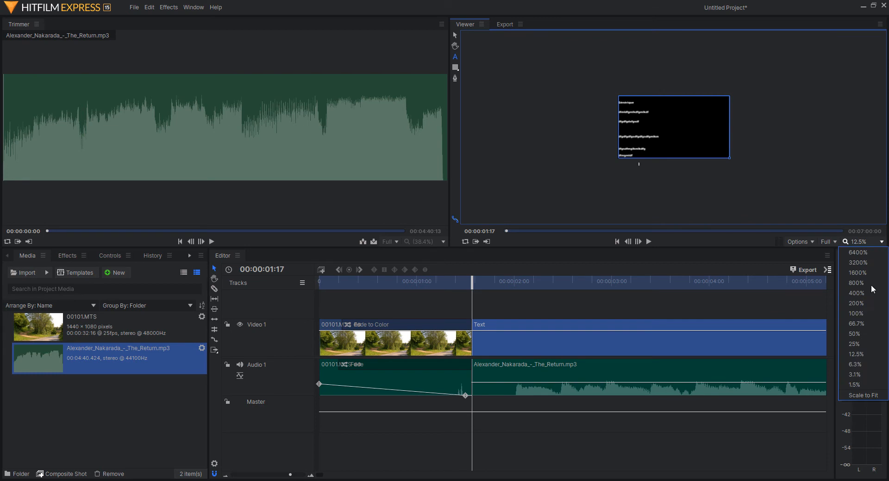
{"action": "left_click", "coordinate": [862, 345]}
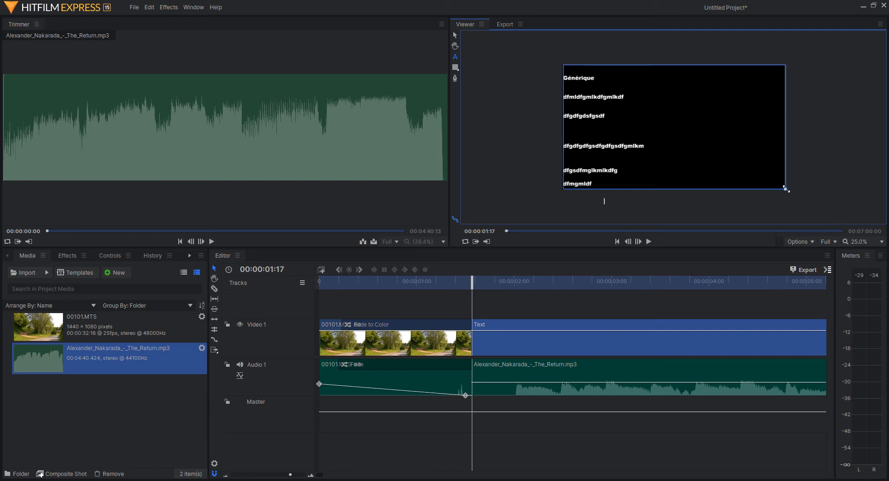
{"action": "left_click_drag", "start_coordinate": [786, 188], "coordinate": [788, 220]}
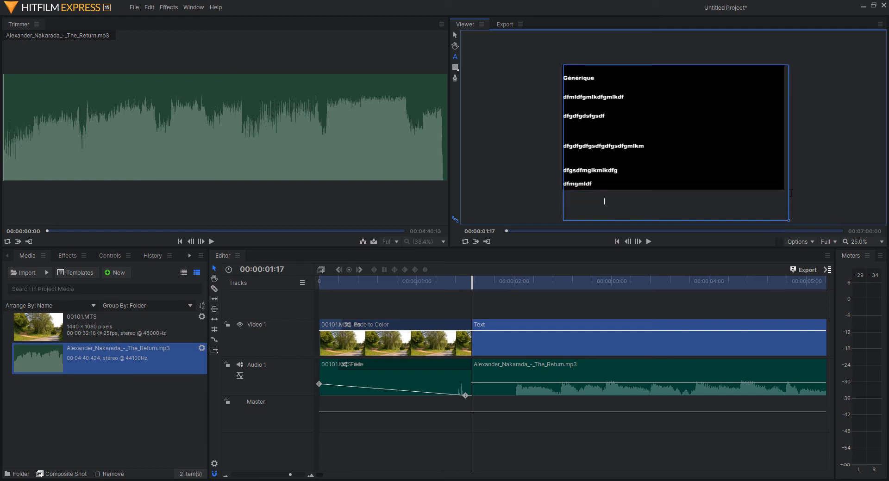
{"action": "left_click", "coordinate": [844, 241]}
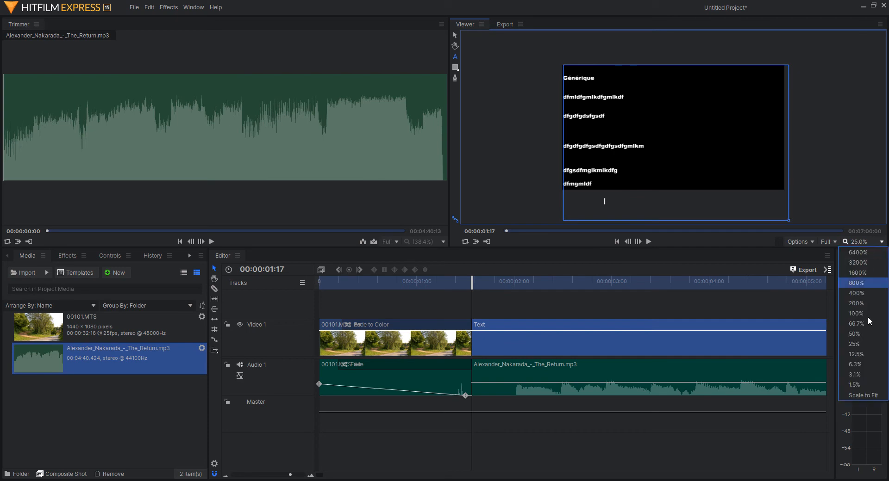
{"action": "left_click", "coordinate": [856, 353]}
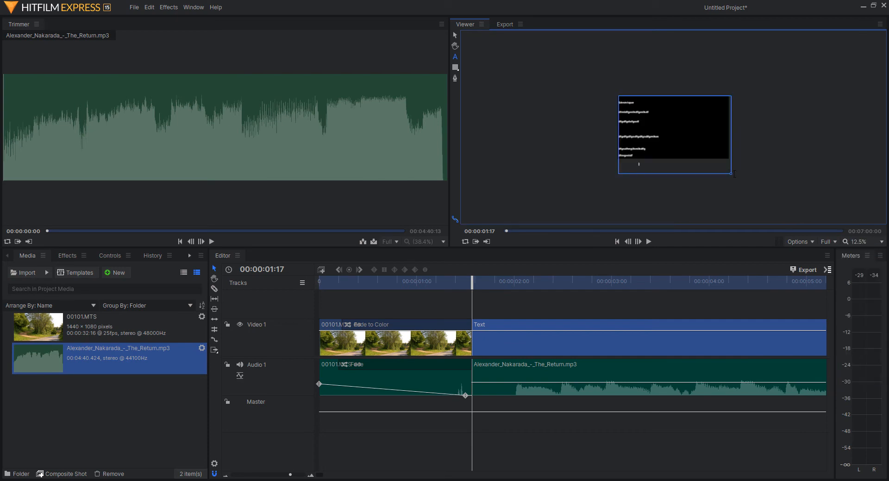
{"action": "left_click_drag", "start_coordinate": [731, 173], "coordinate": [736, 210]}
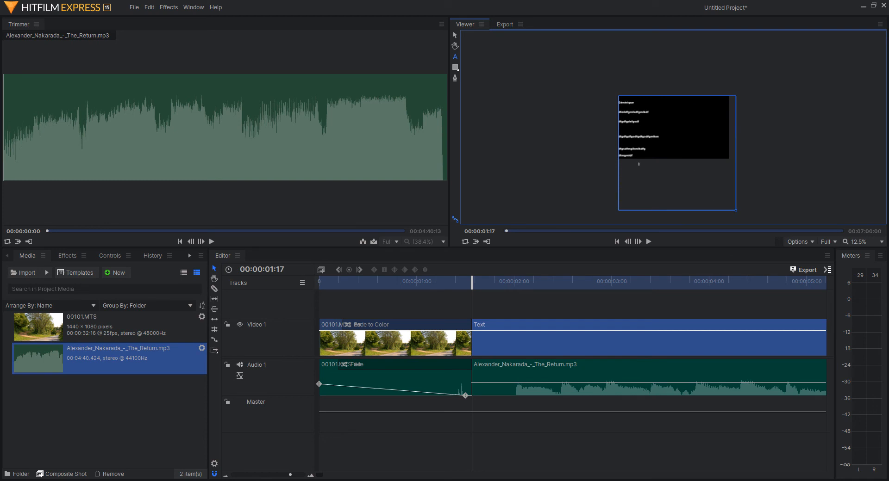
Shift the text layer upward in the frame and add the credit line "dfgùdfgùmldfùgl" at the end.
{"action": "left_click", "coordinate": [454, 35]}
{"action": "left_click_drag", "start_coordinate": [674, 102], "coordinate": [673, 77]}
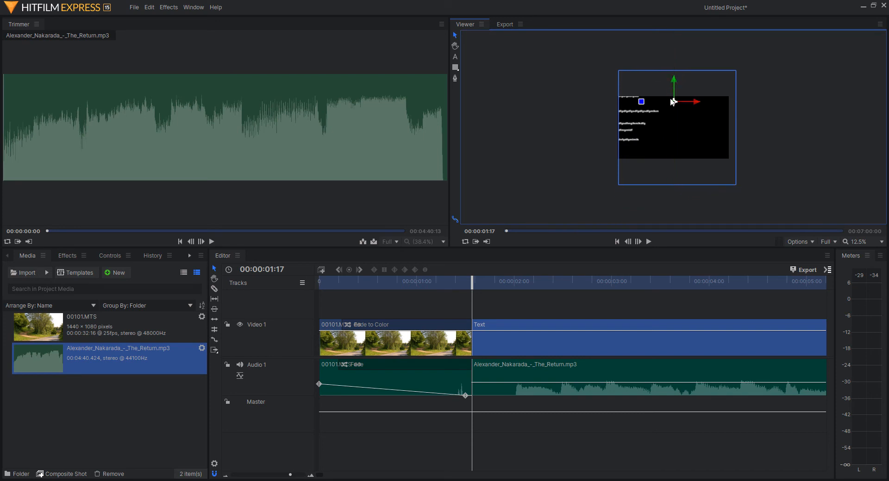
{"action": "left_click", "coordinate": [455, 57]}
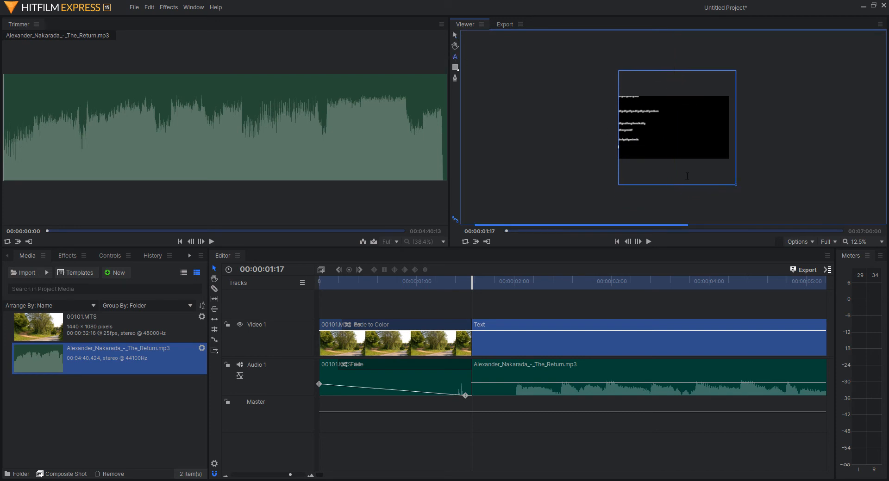
{"action": "left_click", "coordinate": [881, 242]}
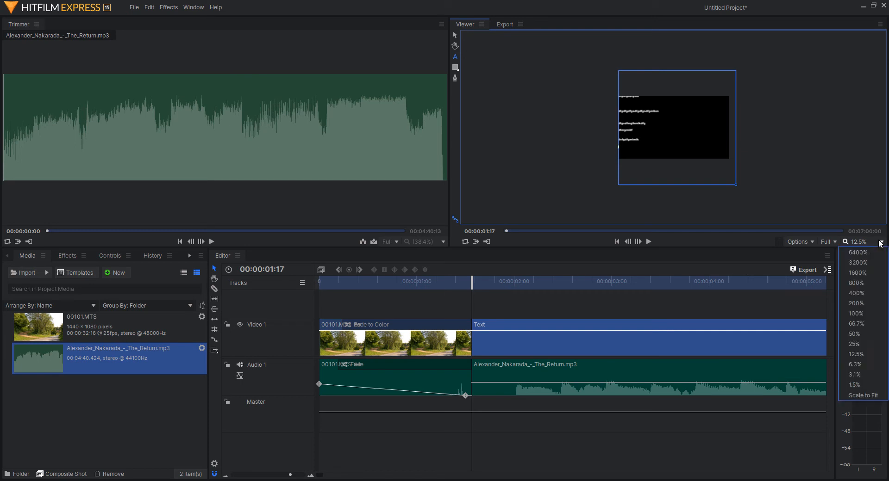
{"action": "left_click", "coordinate": [859, 344]}
{"action": "type", "text": "dfgùdfgùmldfùgl"}
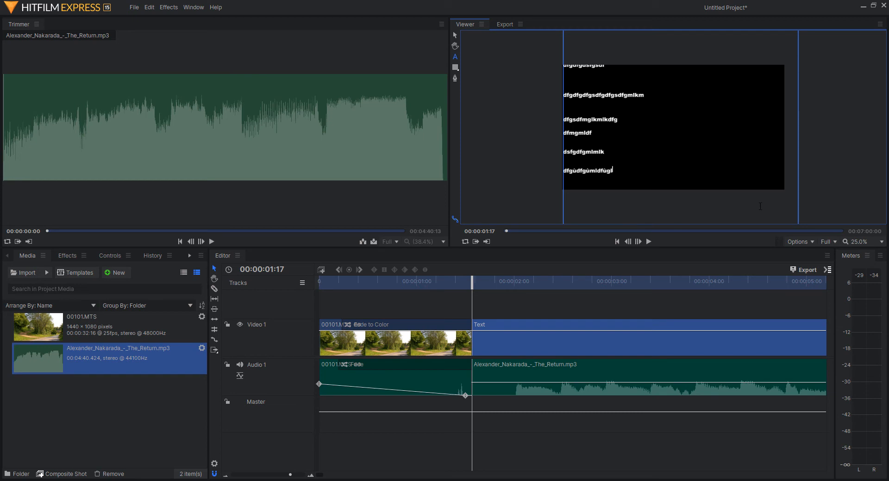
Raise the text layer further and add the credit line "fgùlkfdgmldfgmldfkg" below the last one.
{"action": "key", "text": "Escape"}
{"action": "left_click_drag", "start_coordinate": [674, 54], "coordinate": [676, 20]}
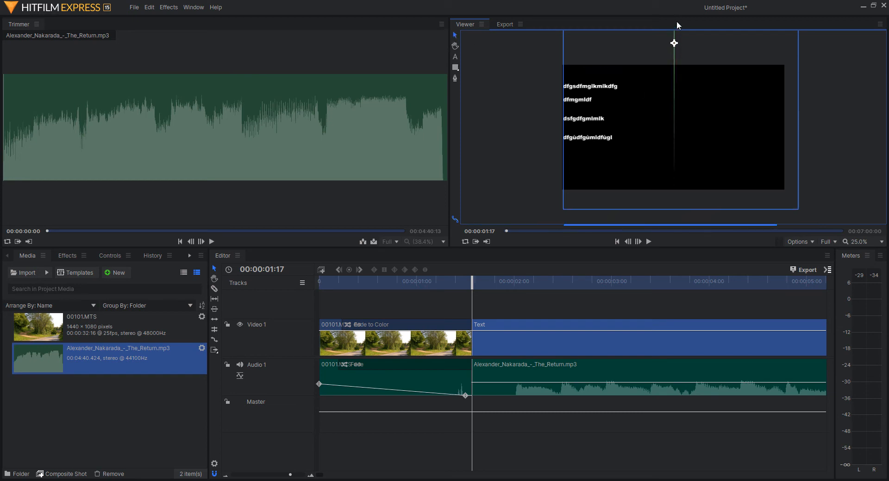
{"action": "left_click", "coordinate": [455, 56]}
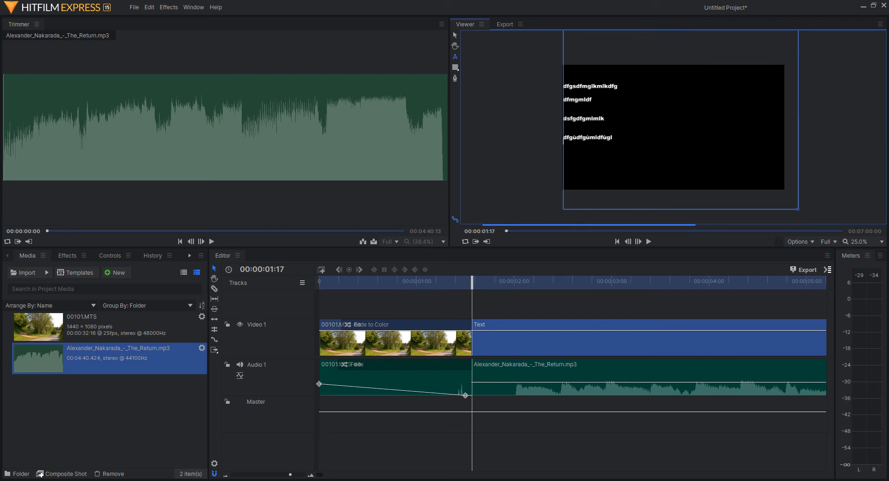
{"action": "key", "text": "Return"}
{"action": "type", "text": "fgùlkfdgmldfgmldfkg"}
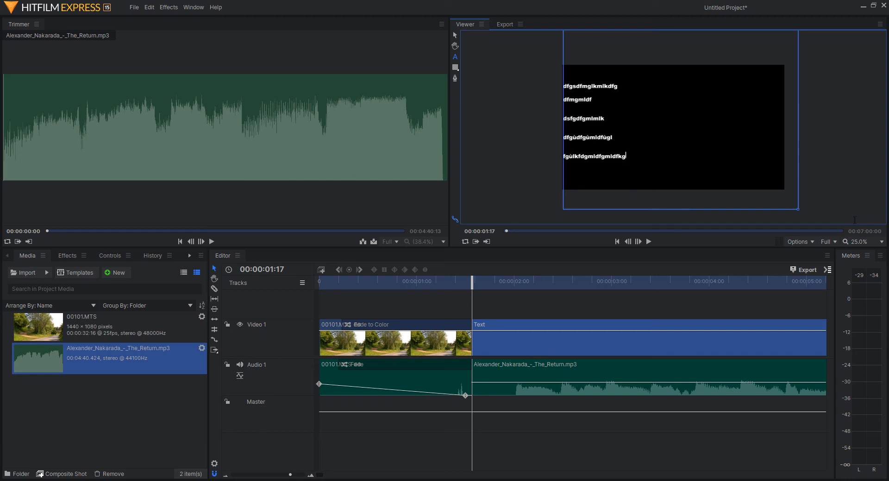
Move the text layer horizontally to the right so the credits start near the middle of the frame.
{"action": "scroll", "coordinate": [673, 125], "scroll_direction": "down", "scroll_amount": 2}
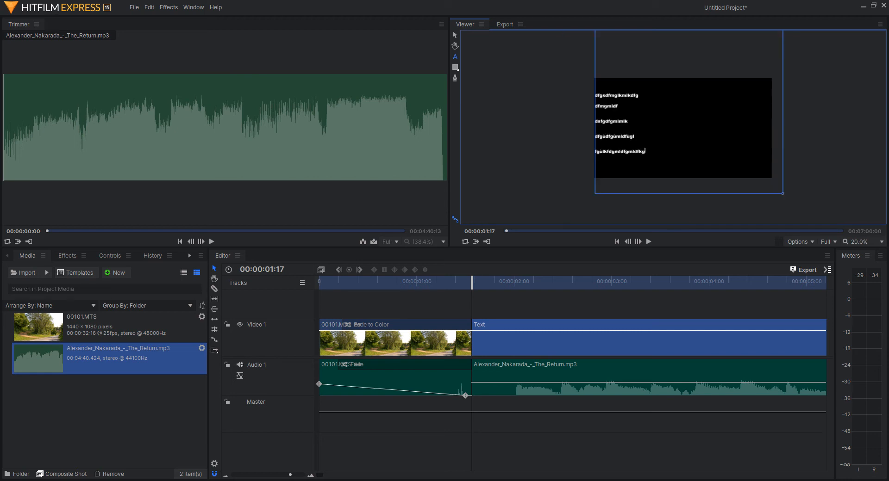
{"action": "left_click", "coordinate": [454, 35]}
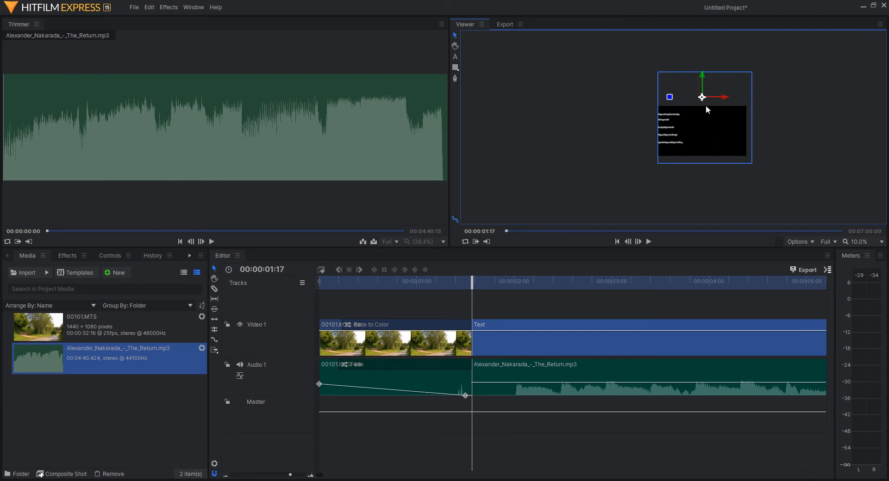
{"action": "left_click_drag", "start_coordinate": [706, 97], "coordinate": [760, 87]}
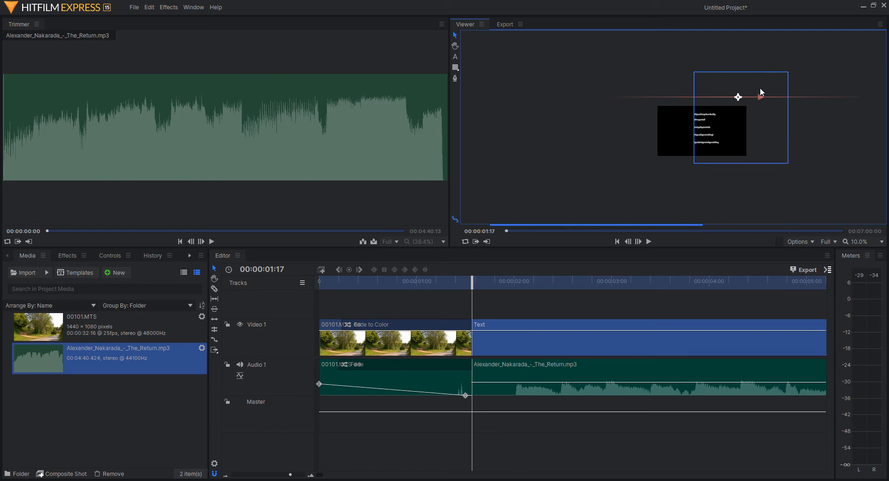
{"action": "left_click", "coordinate": [881, 242]}
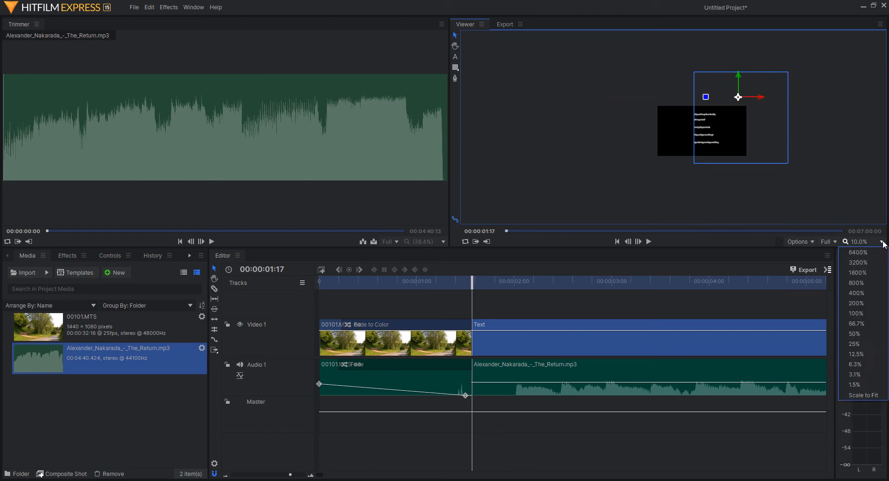
Nudge the text layer slightly further right in the frame, to about 813 horizontally.
{"action": "left_click", "coordinate": [862, 331]}
{"action": "scroll", "coordinate": [800, 165], "scroll_direction": "down", "scroll_amount": 2}
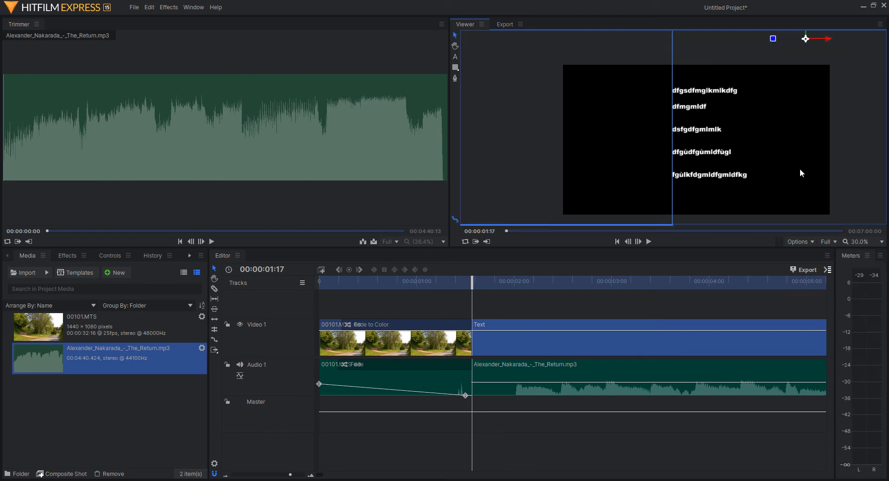
{"action": "left_click_drag", "start_coordinate": [826, 38], "coordinate": [831, 38]}
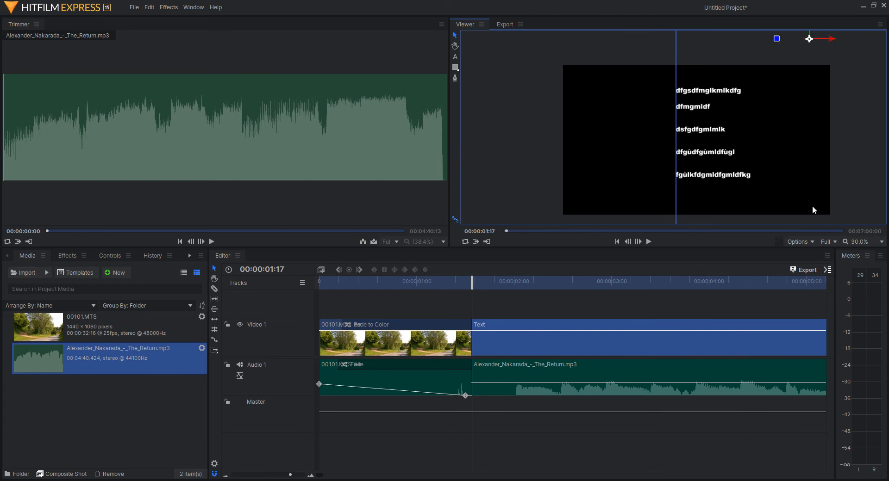
{"action": "scroll", "coordinate": [709, 212], "scroll_direction": "down", "scroll_amount": 2}
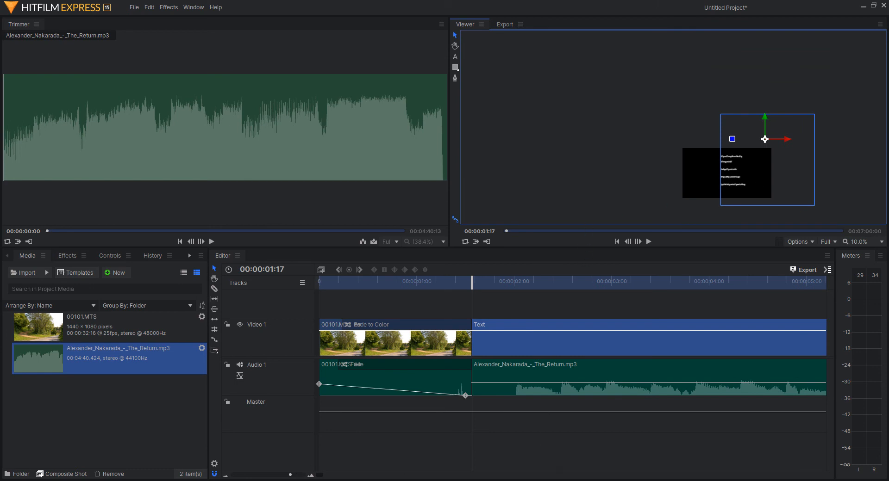
Lower the text layer to a vertical position of about -422, placing the "Générique" title and first credit lines in the frame's lower half.
{"action": "left_click", "coordinate": [226, 476]}
{"action": "left_click", "coordinate": [226, 476]}
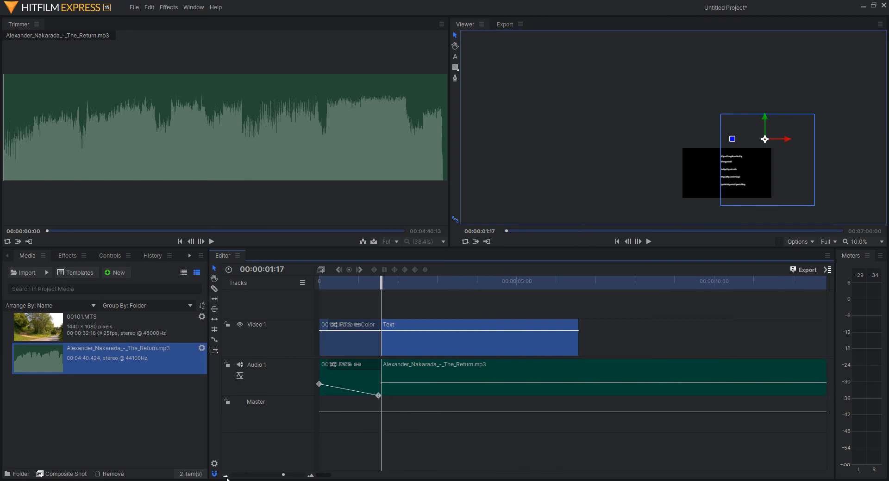
{"action": "left_click", "coordinate": [226, 477]}
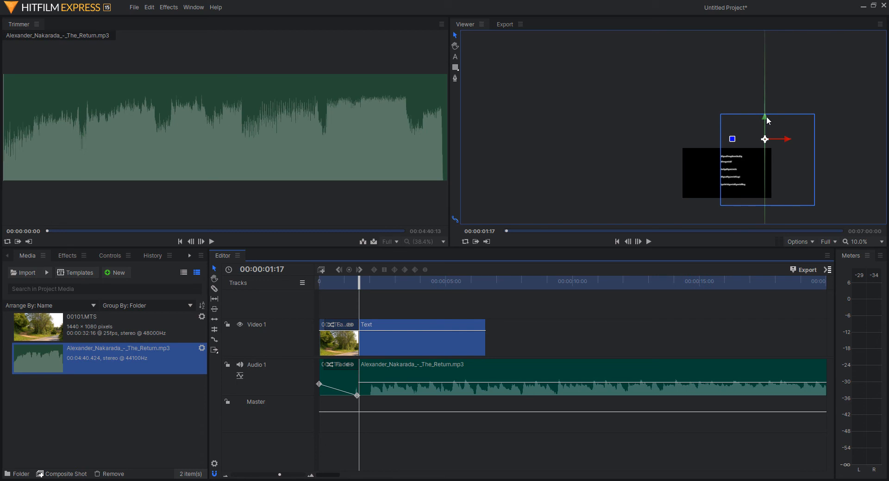
{"action": "left_click_drag", "start_coordinate": [766, 117], "coordinate": [774, 170]}
{"action": "left_click", "coordinate": [881, 242]}
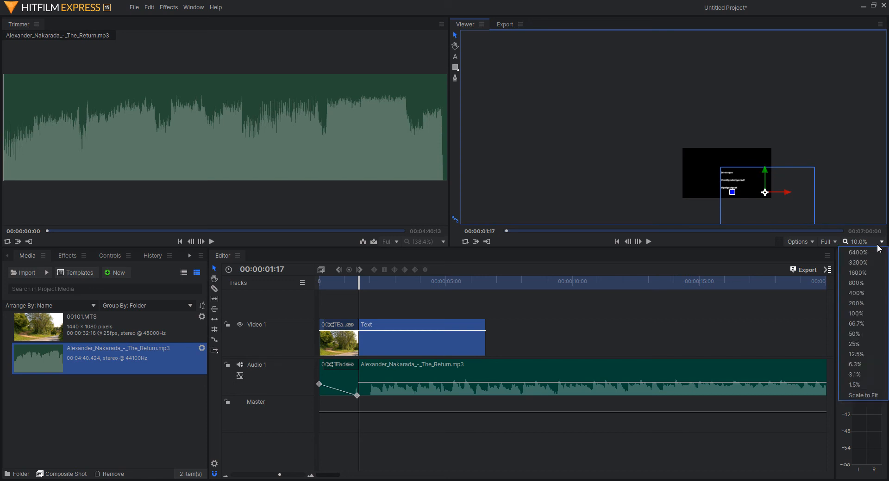
{"action": "left_click", "coordinate": [854, 344]}
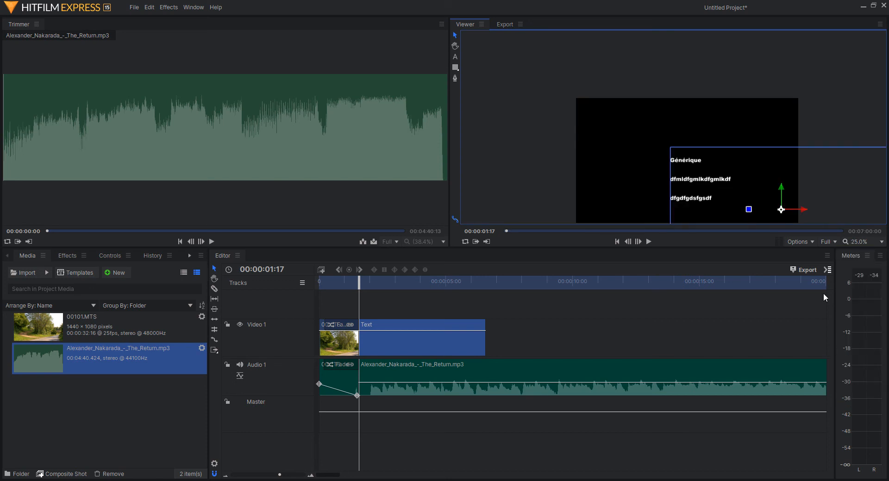
{"action": "left_click", "coordinate": [455, 47]}
{"action": "left_click_drag", "start_coordinate": [654, 149], "coordinate": [637, 116]}
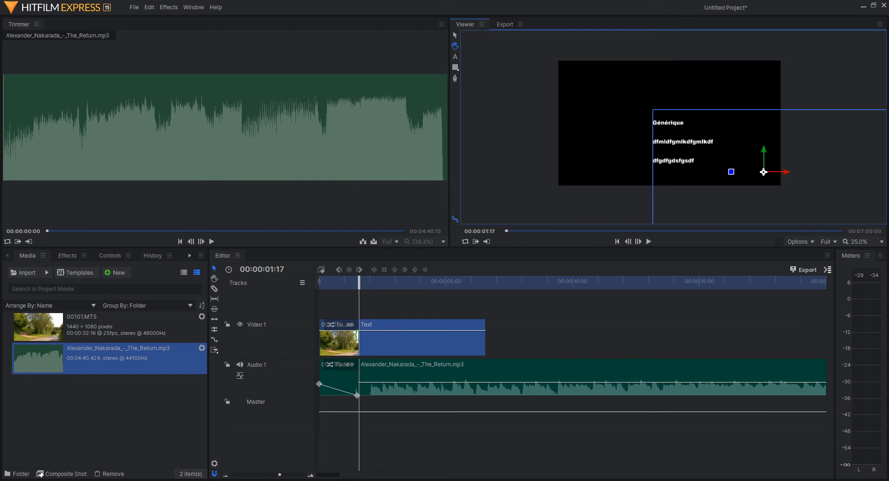
Enable keyframing for the text clip's Position at 00:00:01:17 and show its keyframe timeline.
{"action": "left_click", "coordinate": [109, 256]}
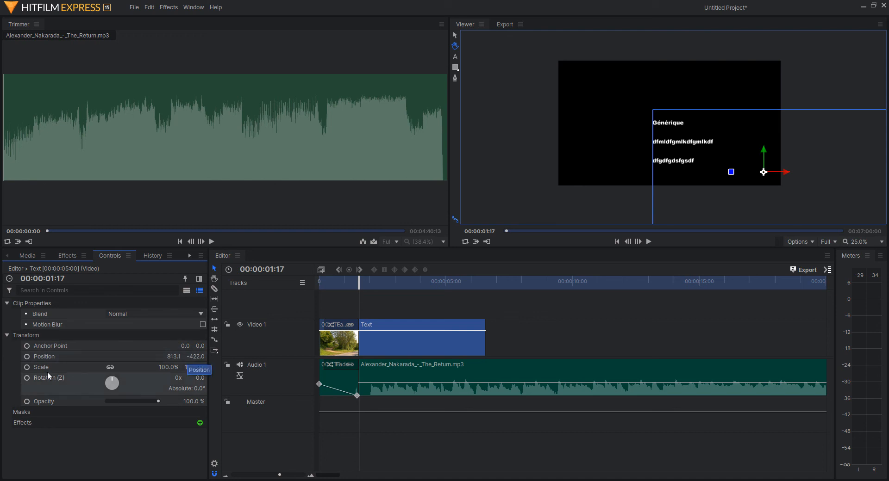
{"action": "left_click", "coordinate": [27, 357]}
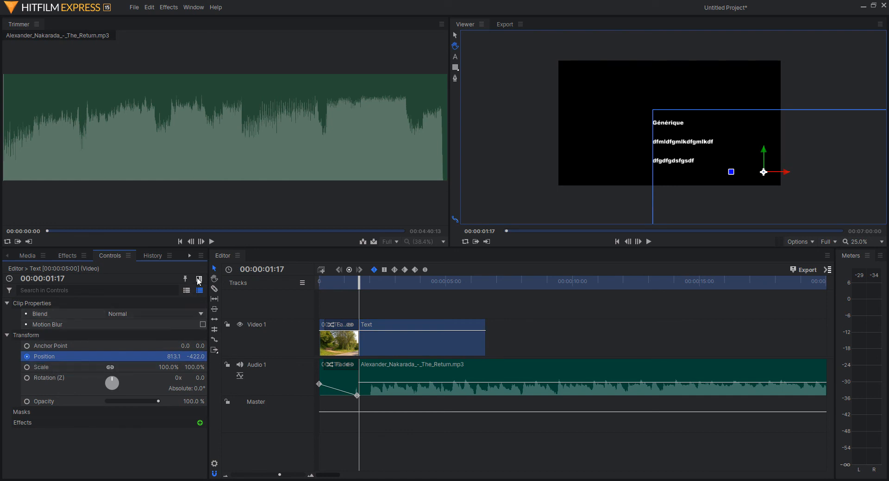
{"action": "left_click", "coordinate": [199, 280]}
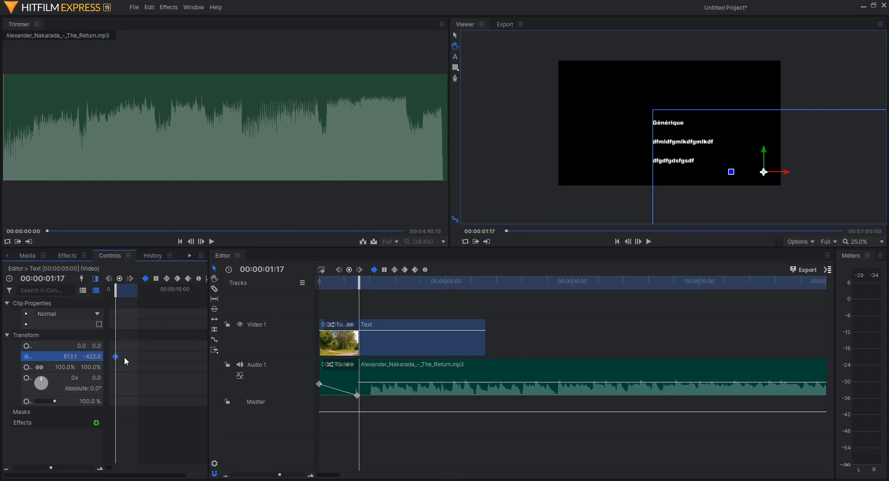
{"action": "mouse_move", "coordinate": [114, 357]}
Place the playhead on the text clip's last frame, at 00:00:06:16.
{"action": "left_click", "coordinate": [649, 241]}
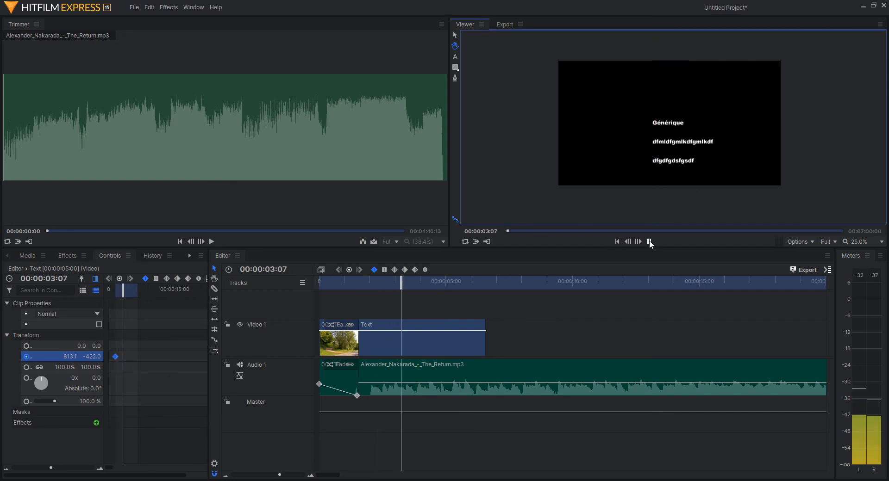
{"action": "key", "text": "space"}
{"action": "left_click_drag", "start_coordinate": [417, 283], "coordinate": [470, 282]}
{"action": "left_click_drag", "start_coordinate": [480, 286], "coordinate": [487, 287]}
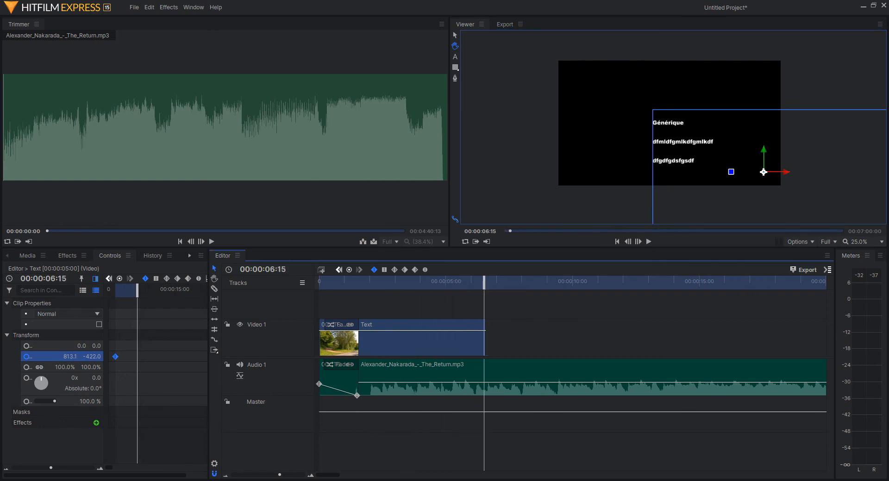
{"action": "scroll", "coordinate": [311, 476], "scroll_direction": "up", "scroll_amount": 8}
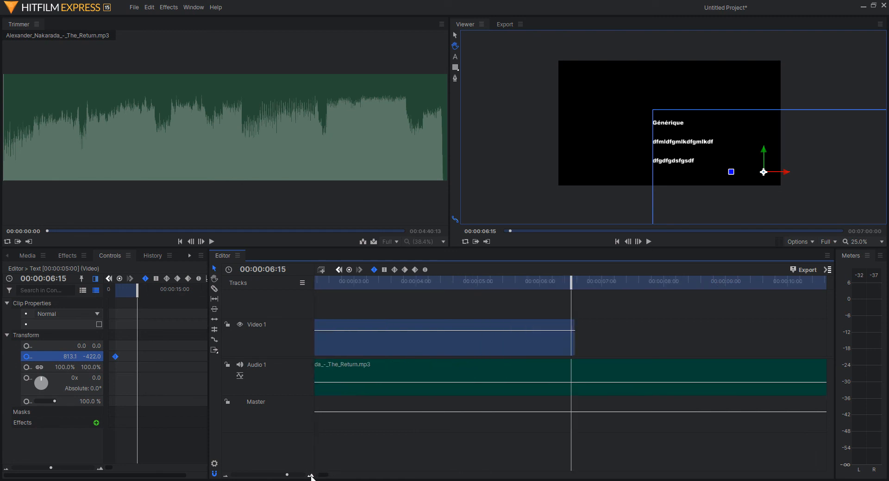
{"action": "scroll", "coordinate": [311, 476], "scroll_direction": "up", "scroll_amount": 2}
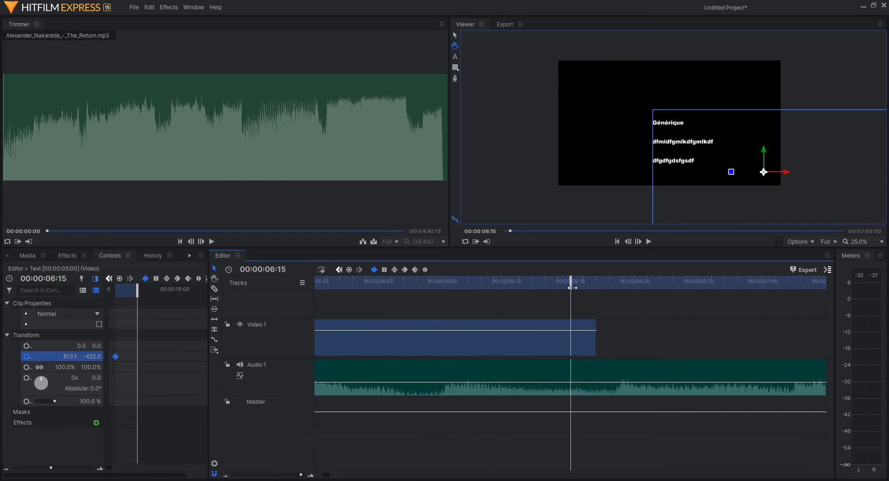
{"action": "left_click_drag", "start_coordinate": [572, 284], "coordinate": [593, 283]}
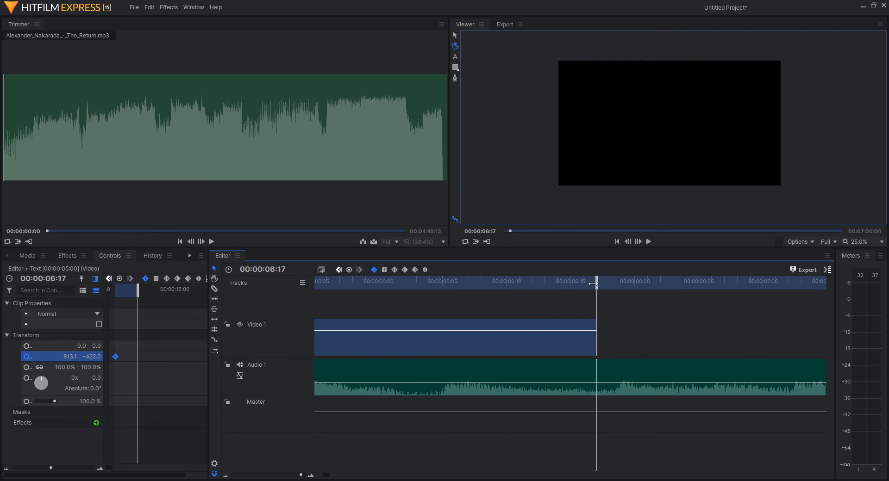
{"action": "left_click", "coordinate": [629, 244]}
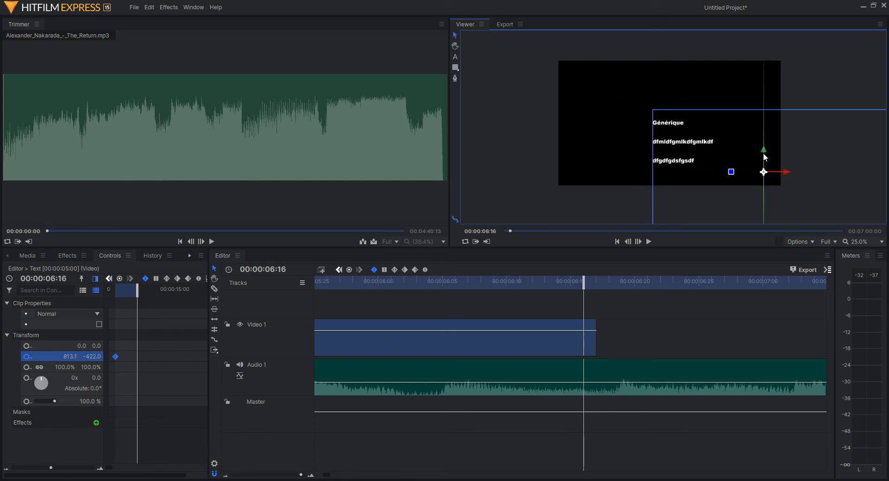
Raise the text layer until all credits are above the frame, keyframing its vertical position at about 1586.
{"action": "left_click_drag", "start_coordinate": [763, 157], "coordinate": [745, 4]}
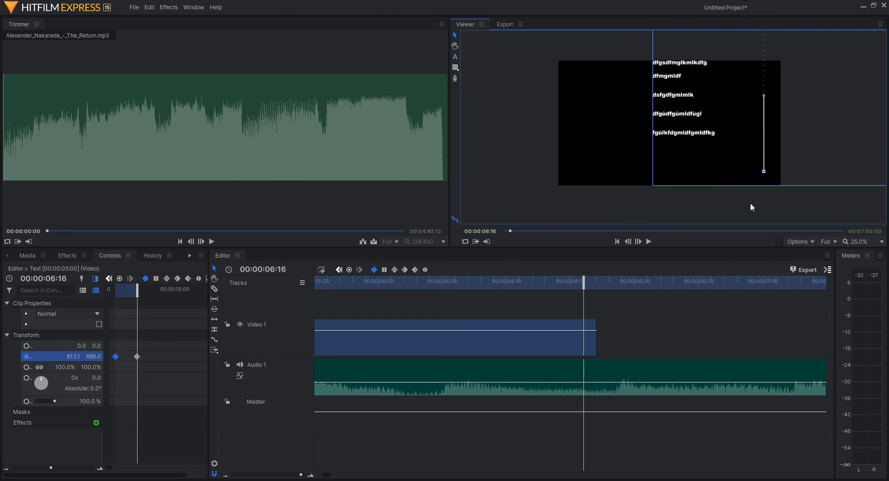
{"action": "left_click", "coordinate": [882, 242]}
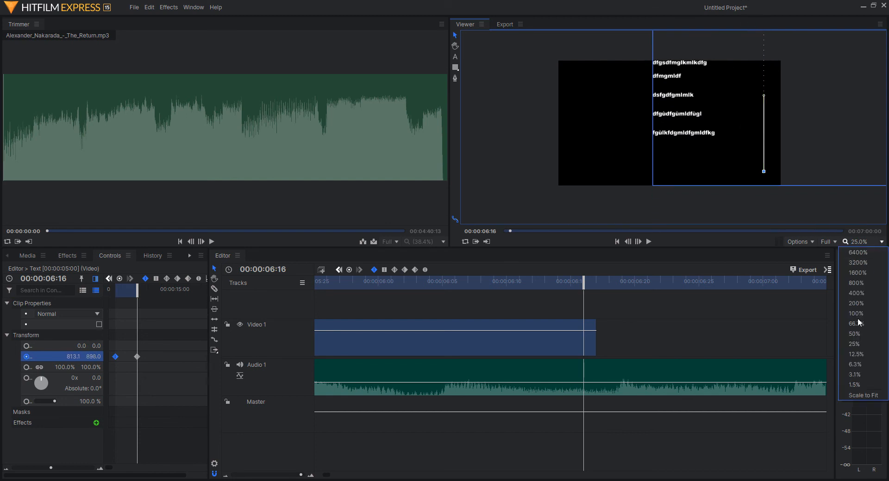
{"action": "left_click", "coordinate": [856, 354]}
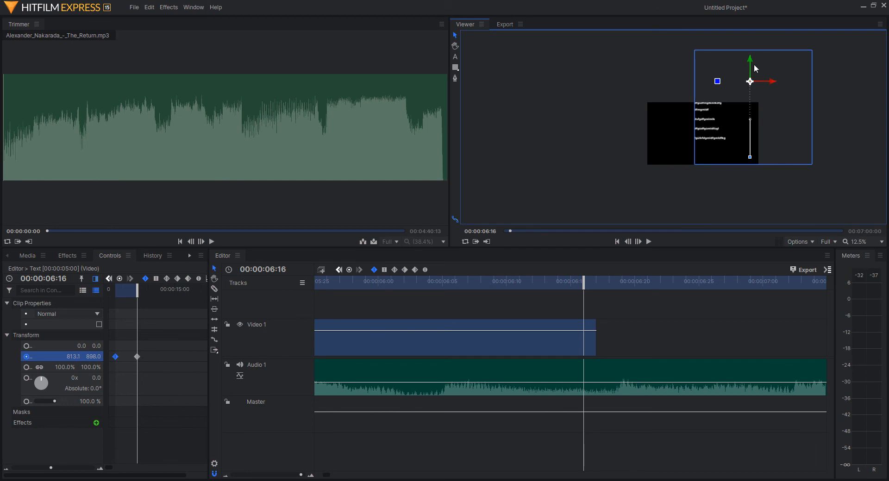
{"action": "left_click_drag", "start_coordinate": [750, 60], "coordinate": [751, 22]}
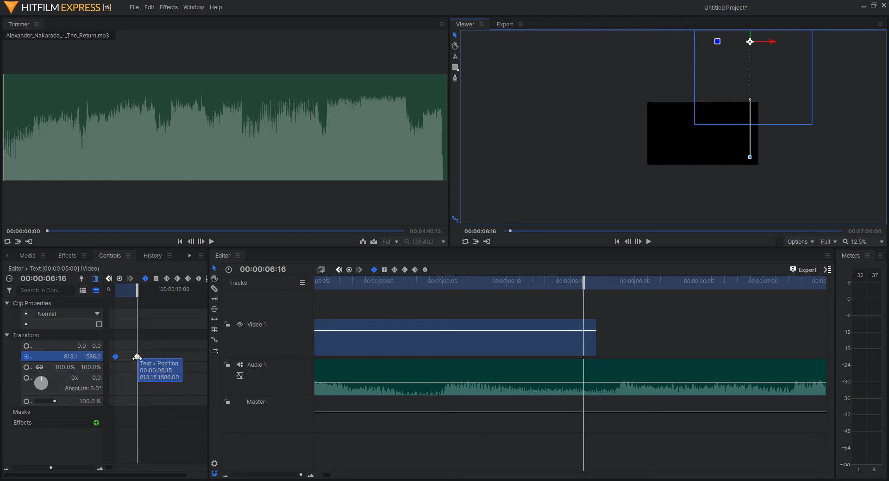
Preview the scrolling credits from 00:00:01:15 with the viewer scaled to fit.
{"action": "left_click", "coordinate": [134, 293]}
{"action": "mouse_move", "coordinate": [134, 292]}
{"action": "left_mouse_down"}
{"action": "mouse_move", "coordinate": [111, 296]}
{"action": "mouse_move", "coordinate": [124, 303]}
{"action": "left_mouse_up"}
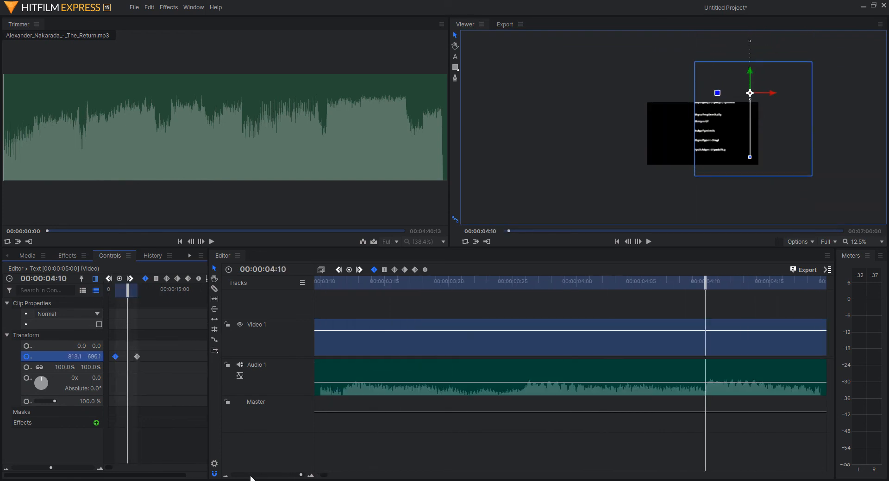
{"action": "left_click", "coordinate": [225, 475]}
{"action": "left_click", "coordinate": [224, 475]}
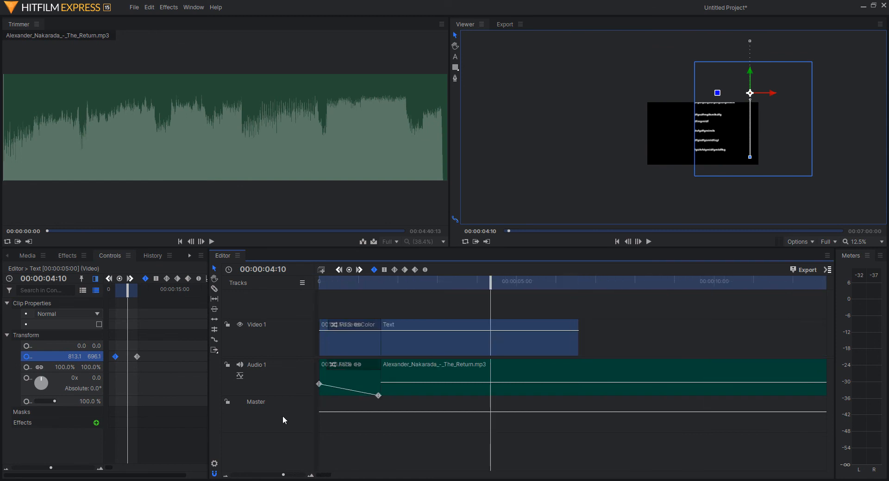
{"action": "left_click", "coordinate": [378, 282]}
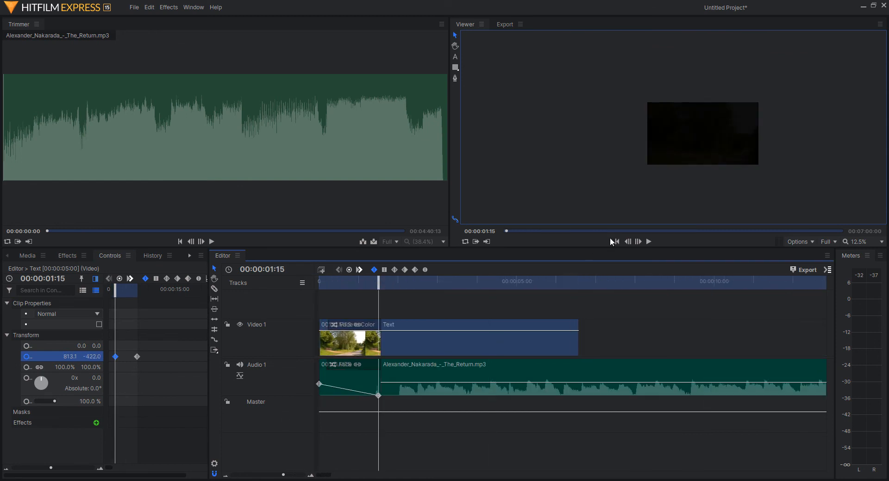
{"action": "left_click", "coordinate": [882, 242]}
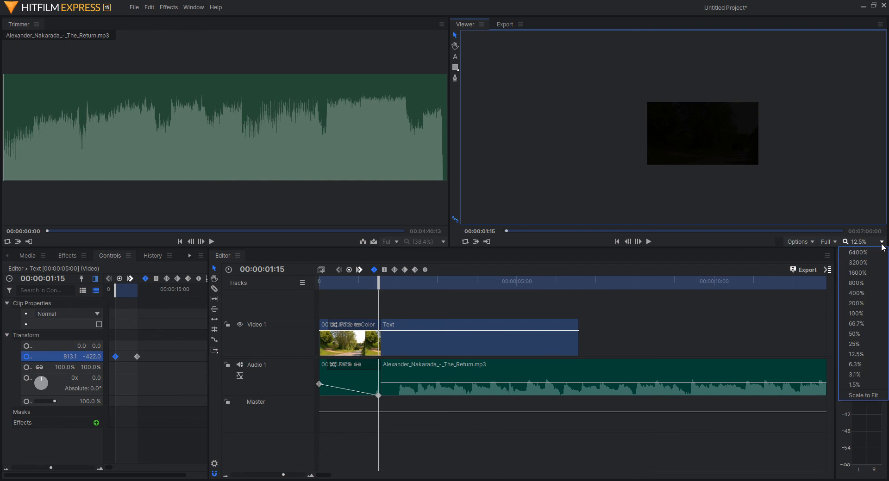
{"action": "left_click", "coordinate": [862, 396]}
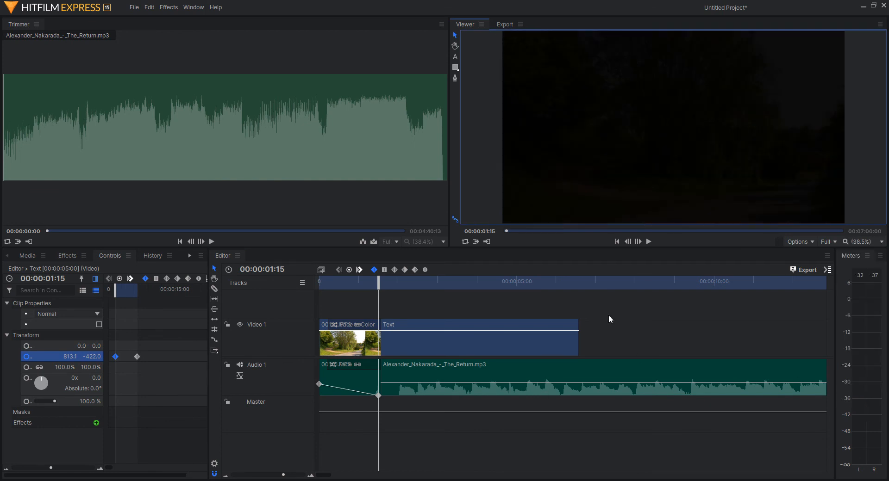
{"action": "left_click", "coordinate": [648, 241]}
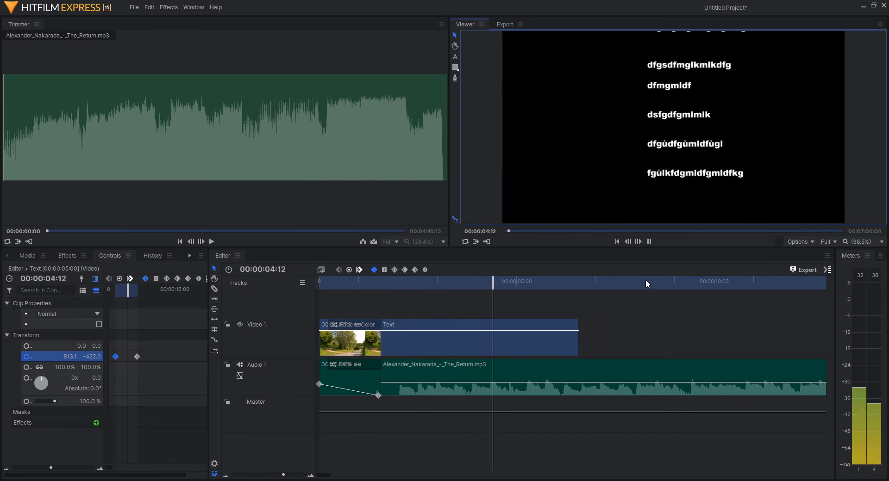
{"action": "left_click", "coordinate": [649, 242]}
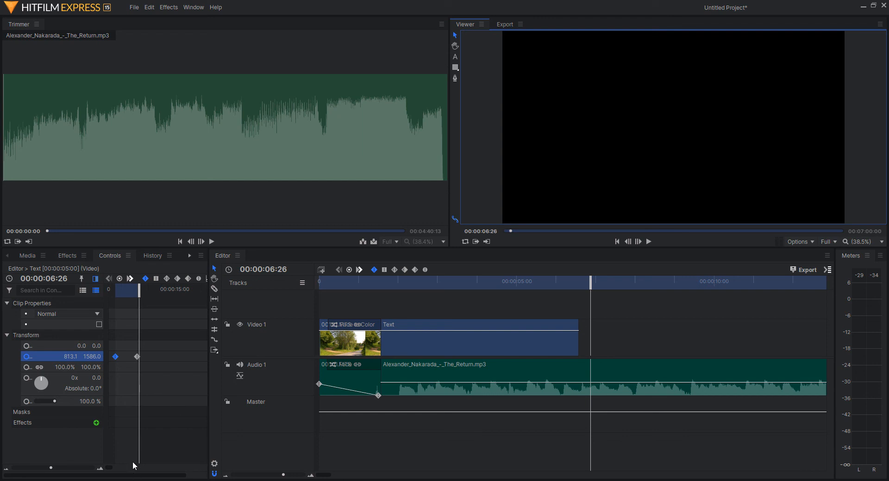
Slow the scroll by moving the end Position keyframe to about 00:00:13:00, and play back the result.
{"action": "mouse_move", "coordinate": [115, 357]}
{"action": "left_click_drag", "start_coordinate": [137, 357], "coordinate": [166, 357]}
{"action": "left_click_drag", "start_coordinate": [140, 291], "coordinate": [116, 307]}
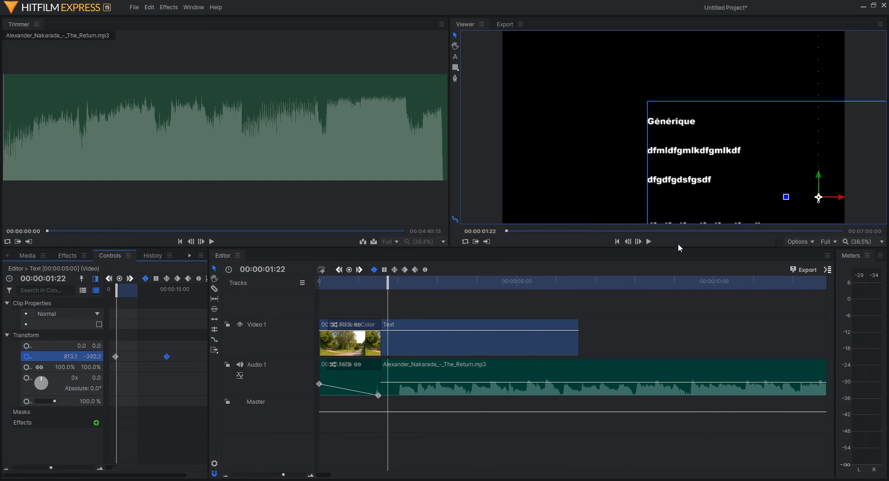
{"action": "left_click", "coordinate": [648, 242]}
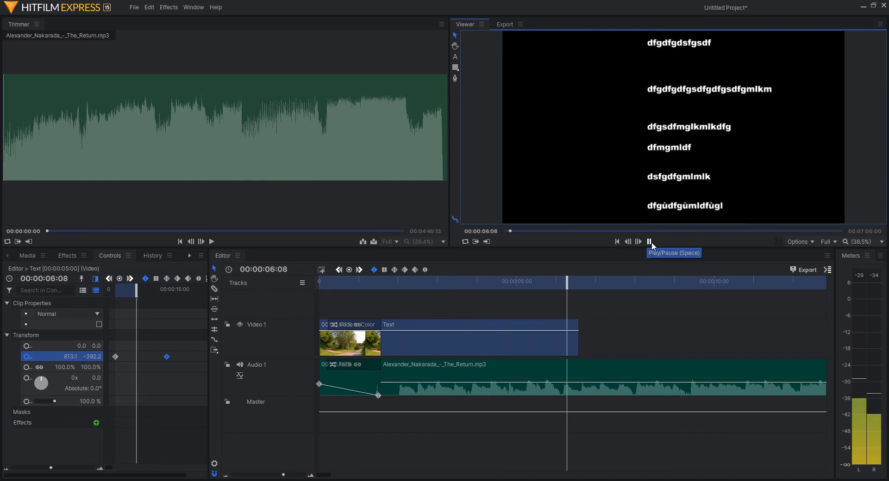
{"action": "left_click", "coordinate": [650, 242]}
Extend the end of the text clip on Video 1 beyond the last Position keyframe, and check the scroll along the timeline.
{"action": "left_click_drag", "start_coordinate": [587, 279], "coordinate": [576, 281]}
{"action": "left_click_drag", "start_coordinate": [580, 351], "coordinate": [717, 349]}
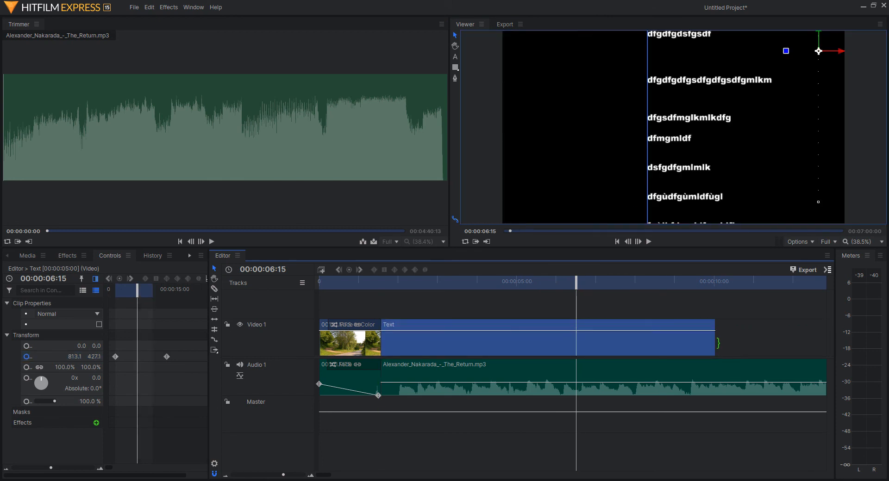
{"action": "left_click_drag", "start_coordinate": [571, 281], "coordinate": [701, 281]}
{"action": "left_click_drag", "start_coordinate": [717, 345], "coordinate": [825, 324]}
{"action": "left_click", "coordinate": [807, 282]}
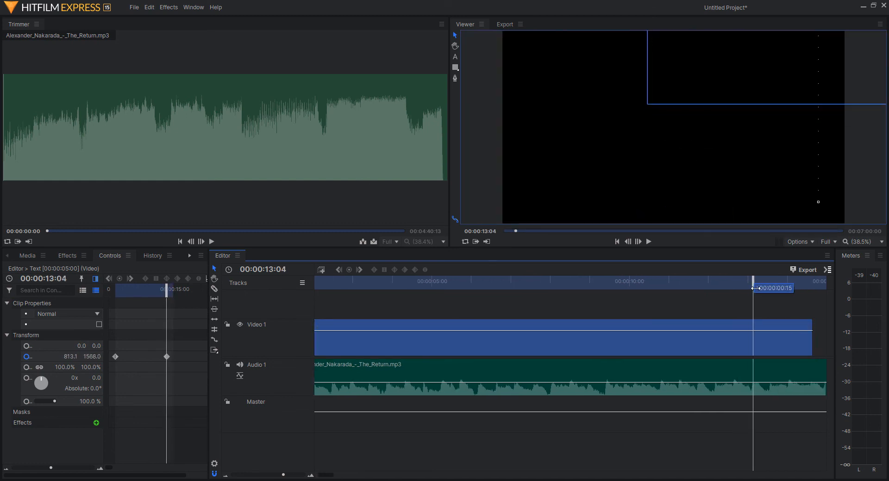
{"action": "left_click", "coordinate": [564, 282]}
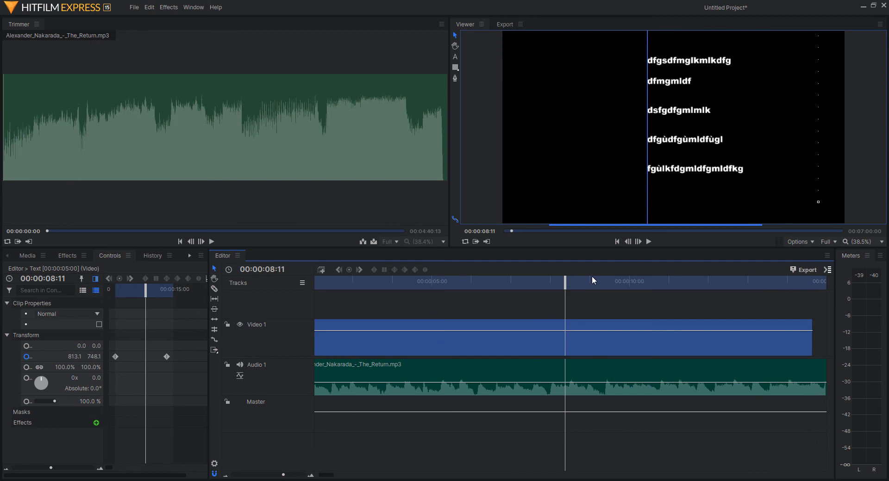
Play the sequence from near the end of the video clip to review the fade and the credits.
{"action": "left_click", "coordinate": [267, 476]}
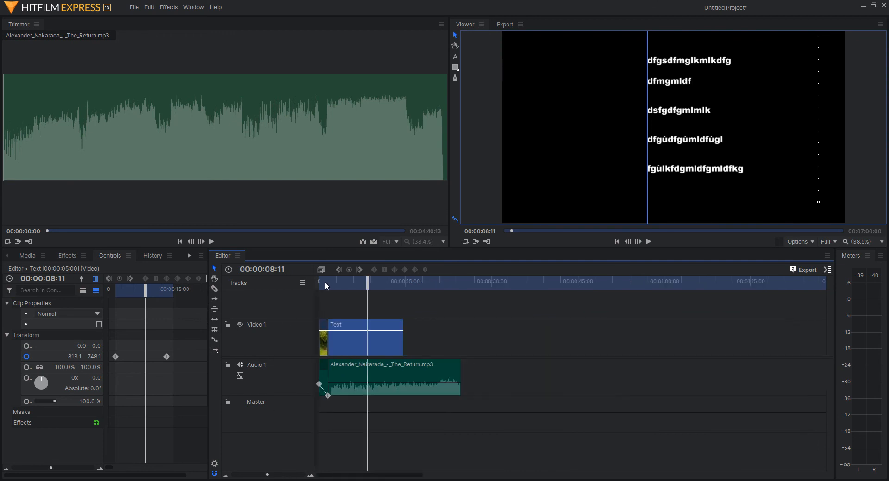
{"action": "left_click", "coordinate": [324, 282]}
{"action": "left_click", "coordinate": [649, 241]}
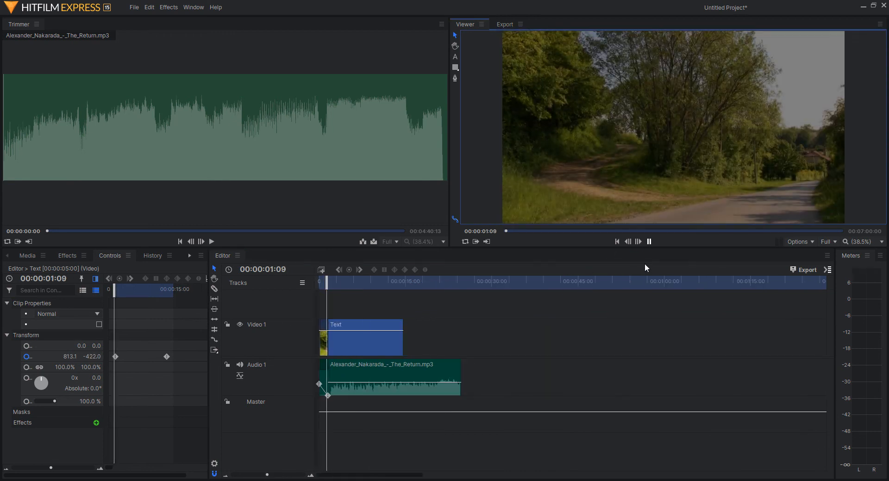